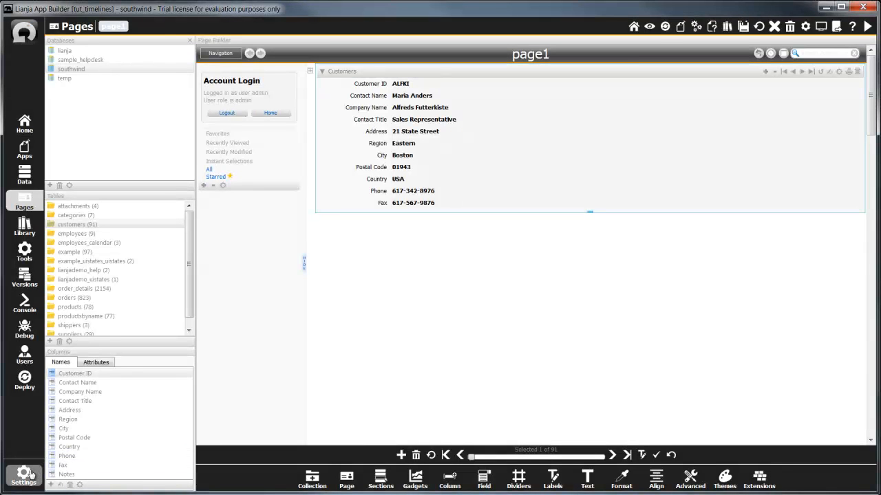
Check the app's Timelines Enabled setting, and enable timelines in the Customers section's attributes.
{"action": "left_click", "coordinate": [24, 474]}
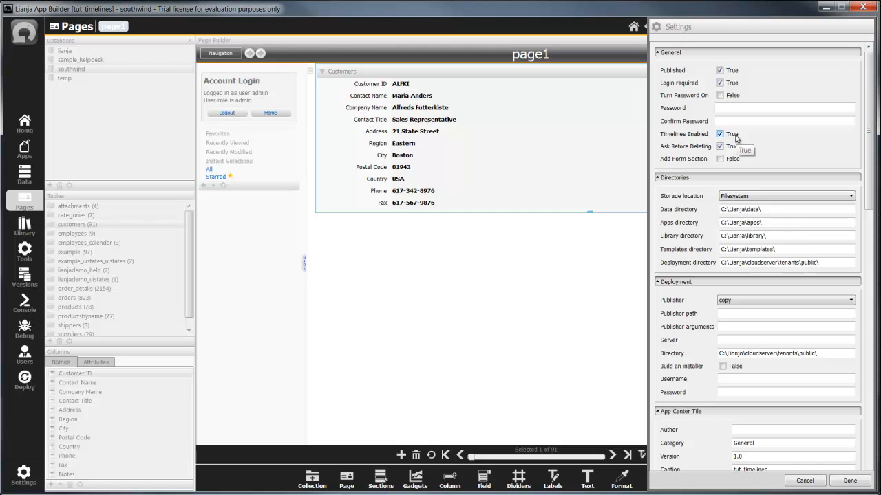
{"action": "key", "text": "Escape"}
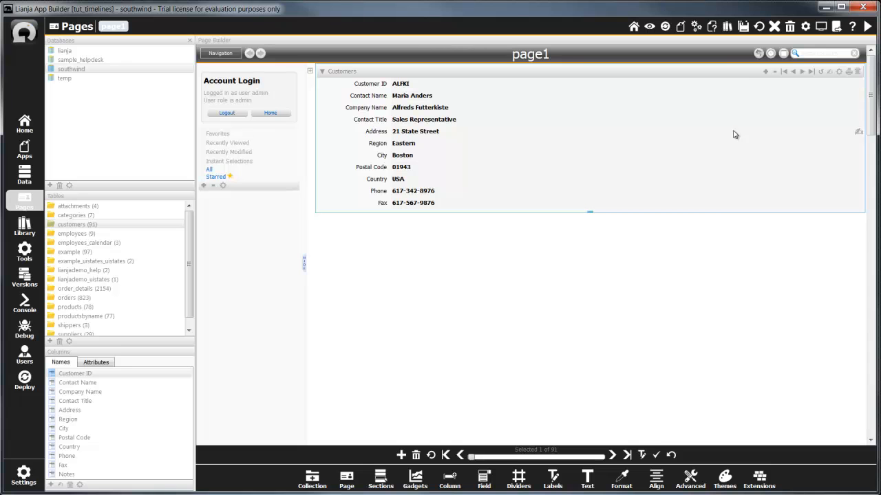
{"action": "double_click", "coordinate": [731, 77]}
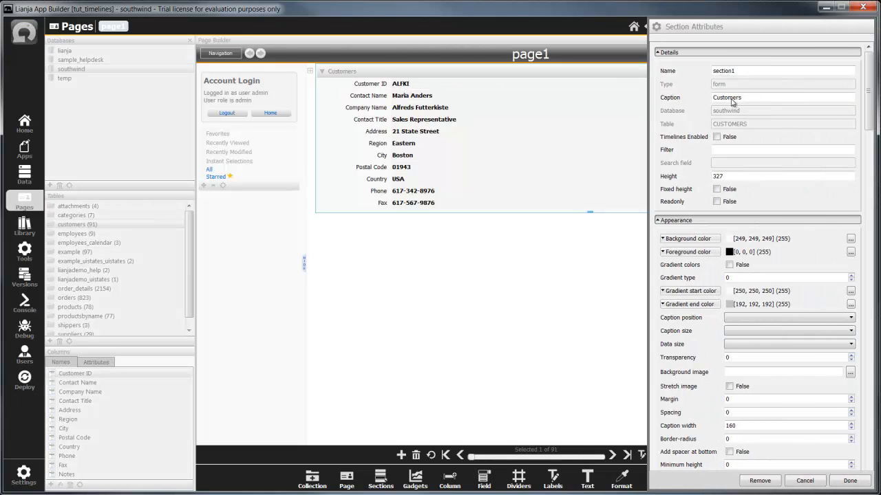
{"action": "left_click", "coordinate": [716, 136]}
{"action": "left_click", "coordinate": [843, 482]}
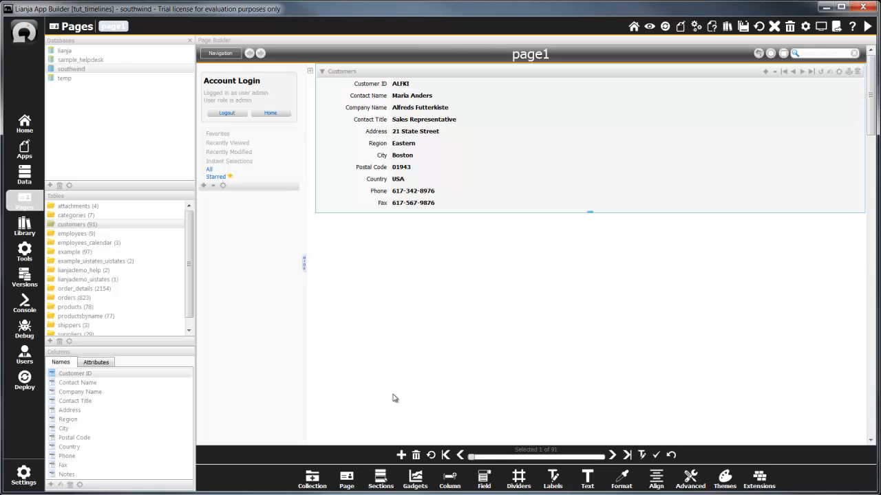
Add a Timeline section below the Customers section and increase its height to show more entries.
{"action": "left_click", "coordinate": [380, 483]}
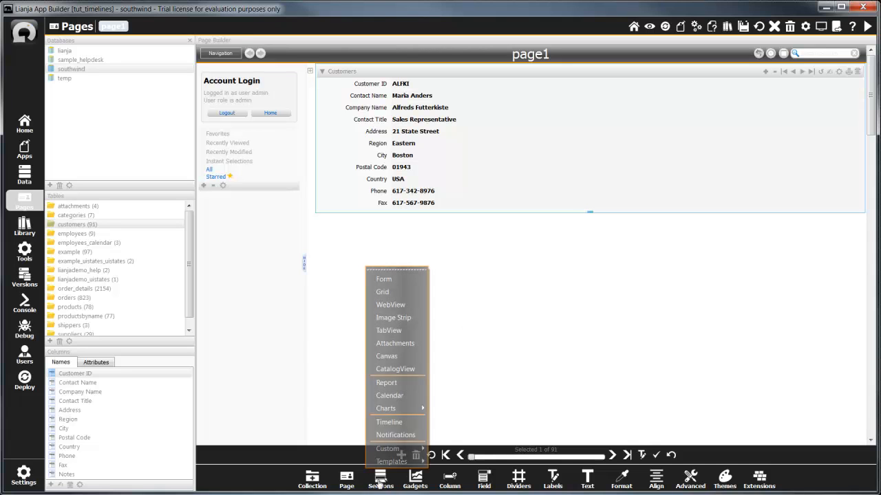
{"action": "left_click", "coordinate": [392, 426]}
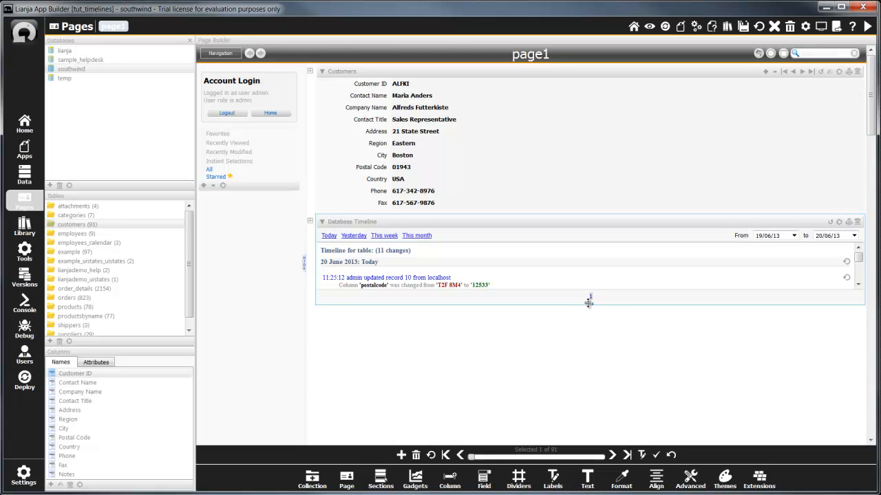
{"action": "left_click_drag", "start_coordinate": [589, 304], "coordinate": [585, 407]}
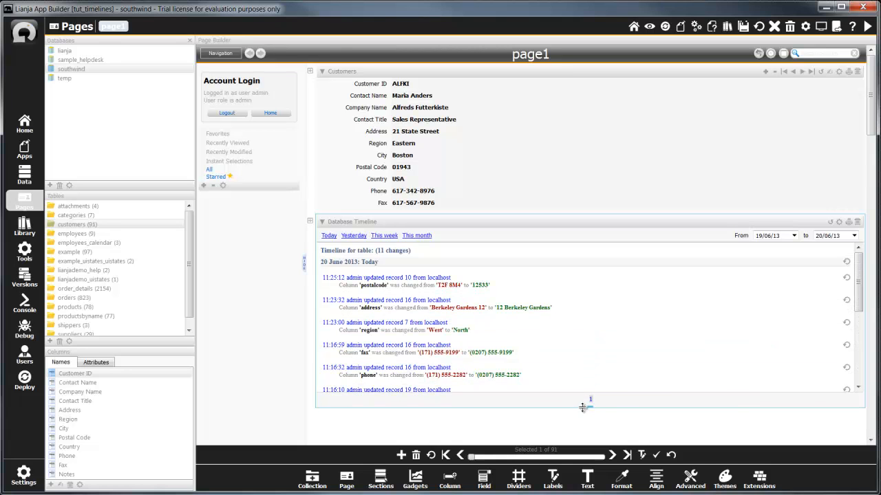
Set the Database Timeline section's read roles to management, and relate the Customers section to it as parent.
{"action": "left_click", "coordinate": [839, 224]}
{"action": "left_click_drag", "start_coordinate": [870, 90], "coordinate": [868, 319]}
{"action": "left_click", "coordinate": [702, 213]}
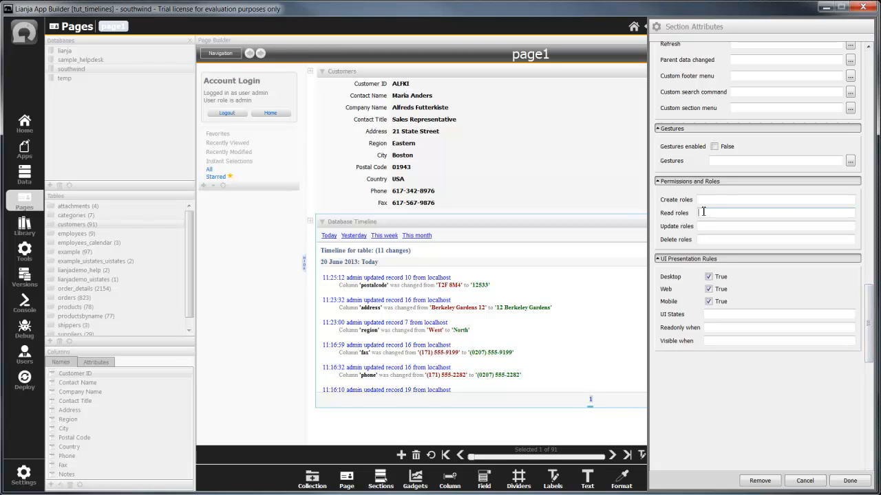
{"action": "type", "text": "management"}
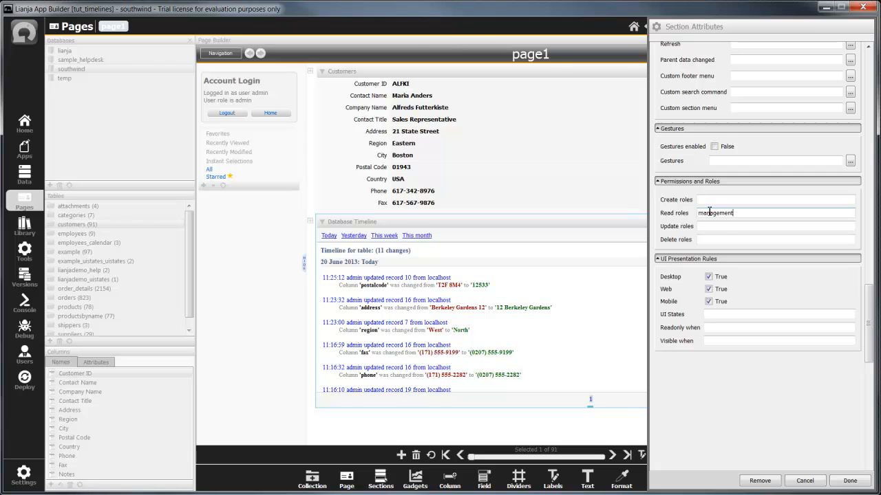
{"action": "left_click", "coordinate": [848, 481]}
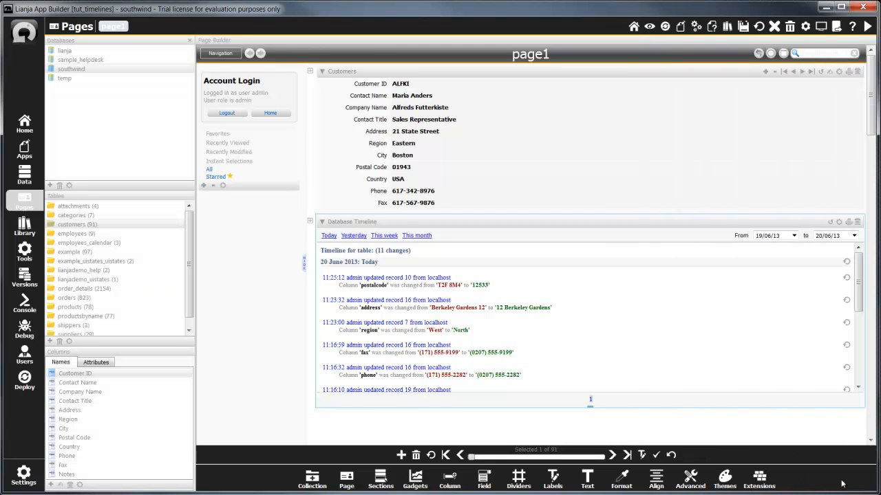
{"action": "left_click", "coordinate": [310, 73]}
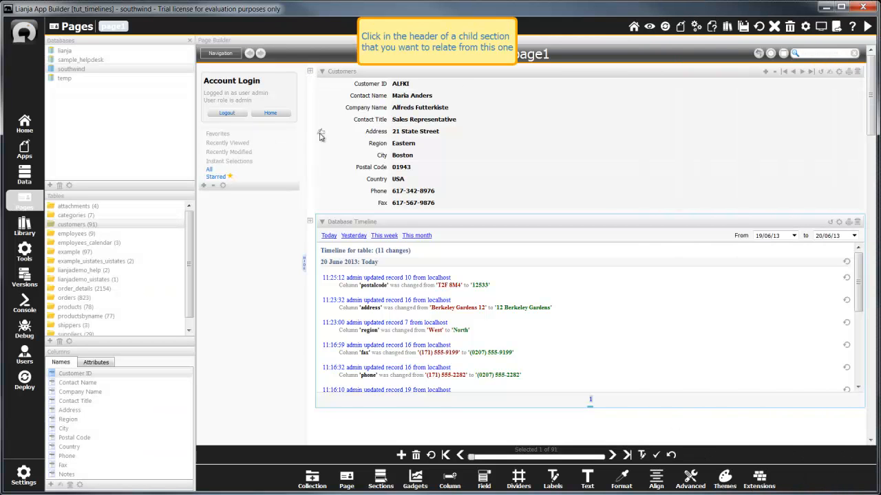
{"action": "left_click", "coordinate": [388, 222]}
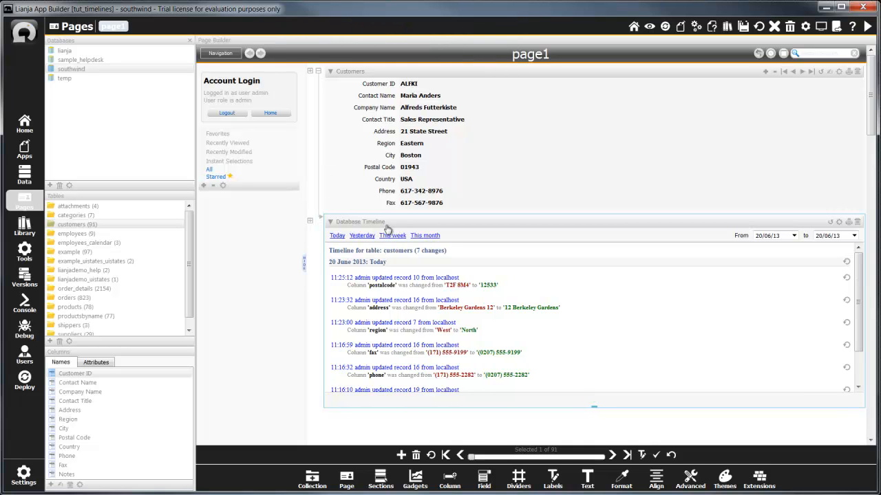
Edit the first customer record, changing the last digit of its postal code to 2, and save the record.
{"action": "left_click", "coordinate": [641, 456]}
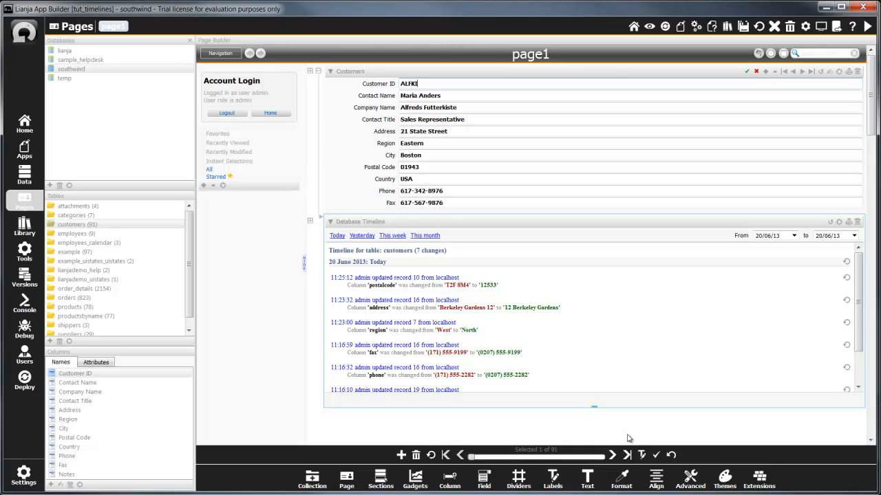
{"action": "left_click", "coordinate": [445, 169]}
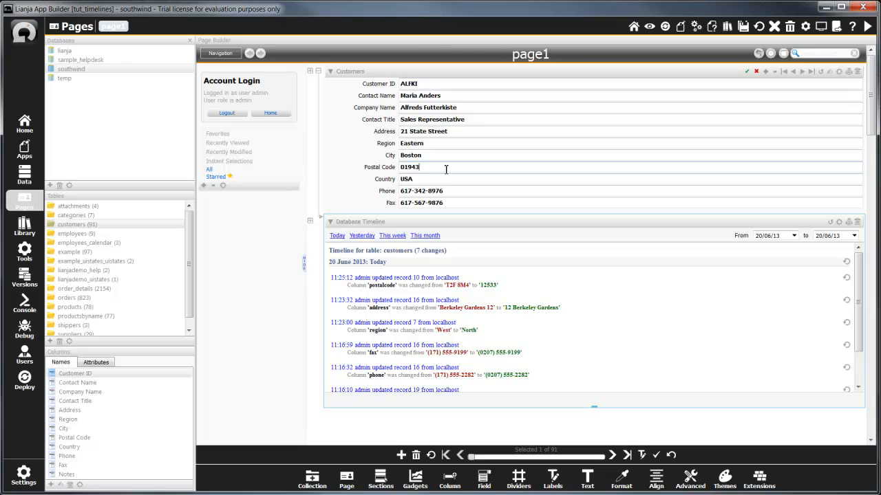
{"action": "key", "text": "BackSpace"}
{"action": "type", "text": "2"}
{"action": "key", "text": "Tab"}
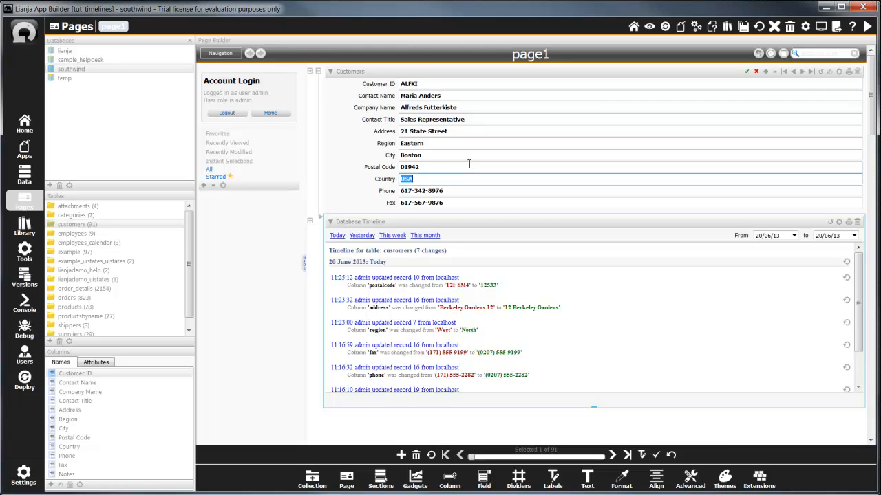
{"action": "left_click", "coordinate": [656, 455]}
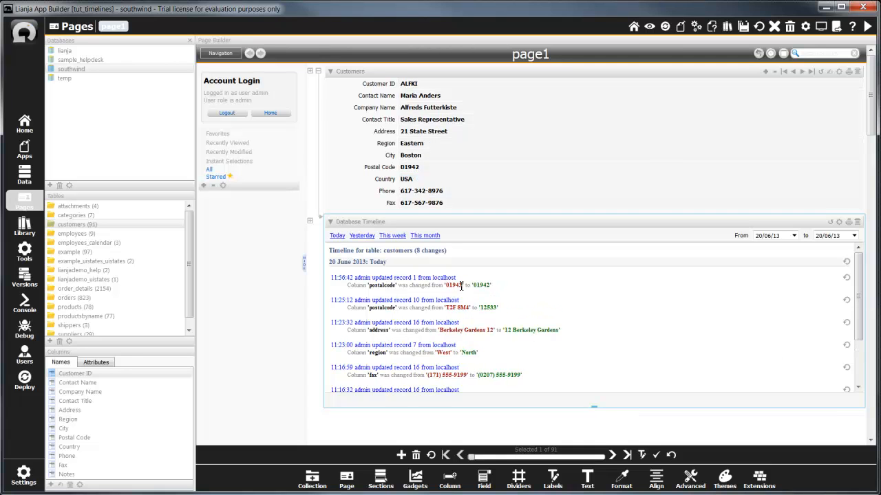
Open record 16 from the 11:23:32 timeline entry and undo its address change.
{"action": "left_click", "coordinate": [437, 324]}
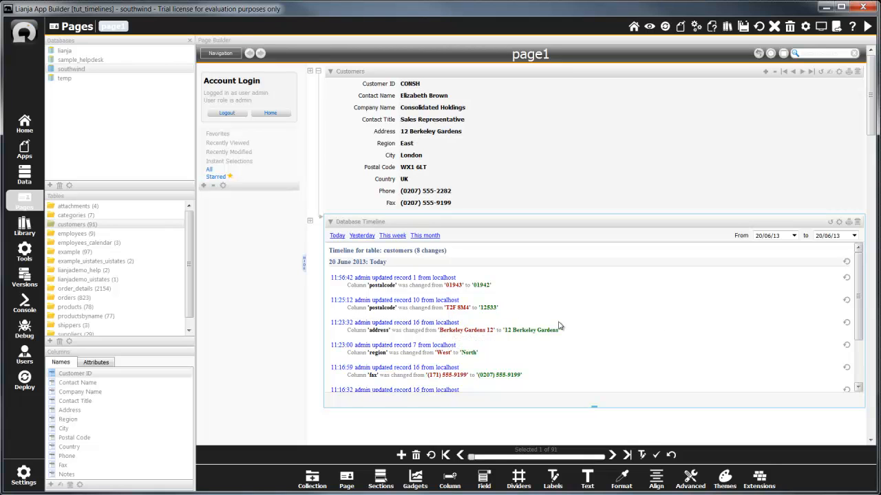
{"action": "left_click", "coordinate": [846, 324]}
{"action": "left_click", "coordinate": [441, 265]}
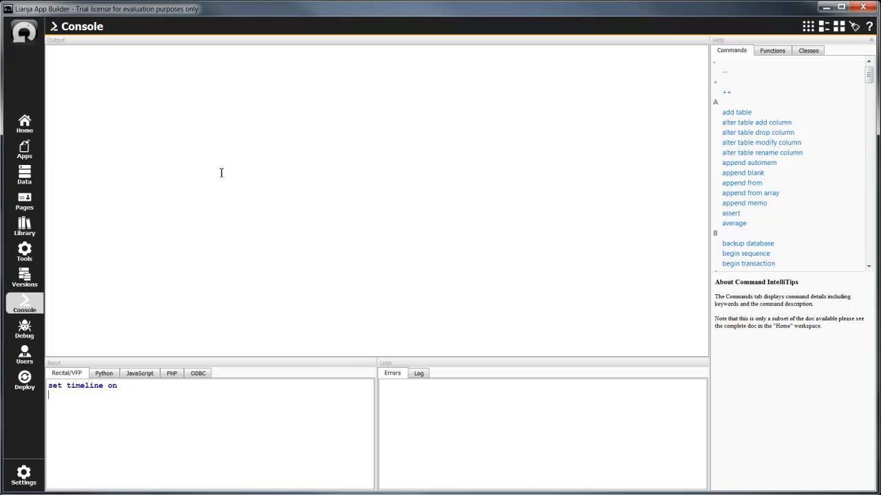
In the Data workspace, open the southwind database's customers table with its form and memo, and show an enlarged timeline.
{"action": "left_click", "coordinate": [24, 180]}
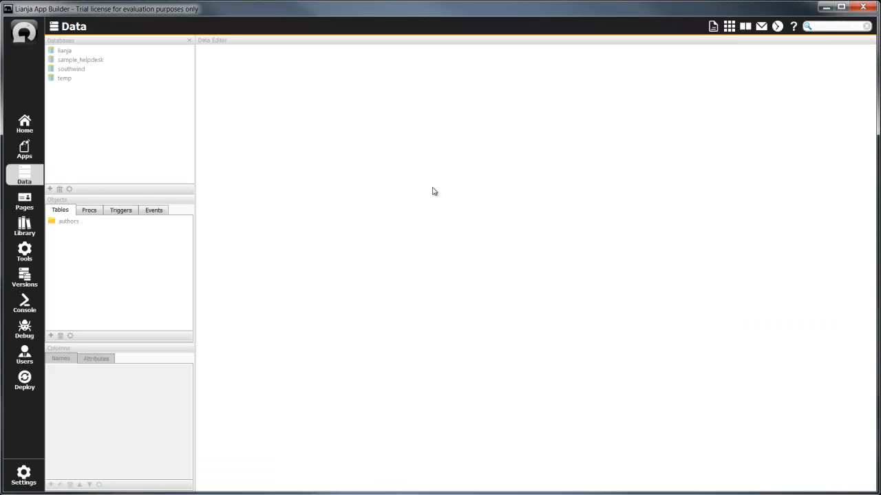
{"action": "left_click", "coordinate": [81, 71]}
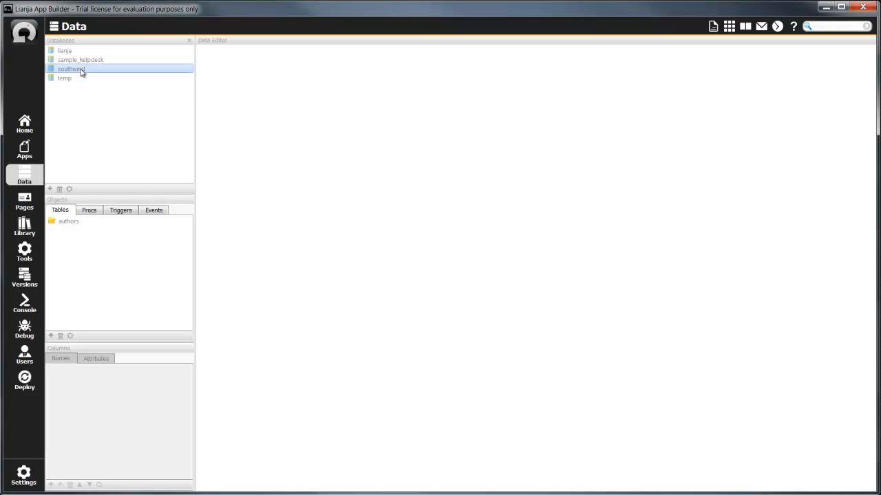
{"action": "left_click", "coordinate": [105, 239]}
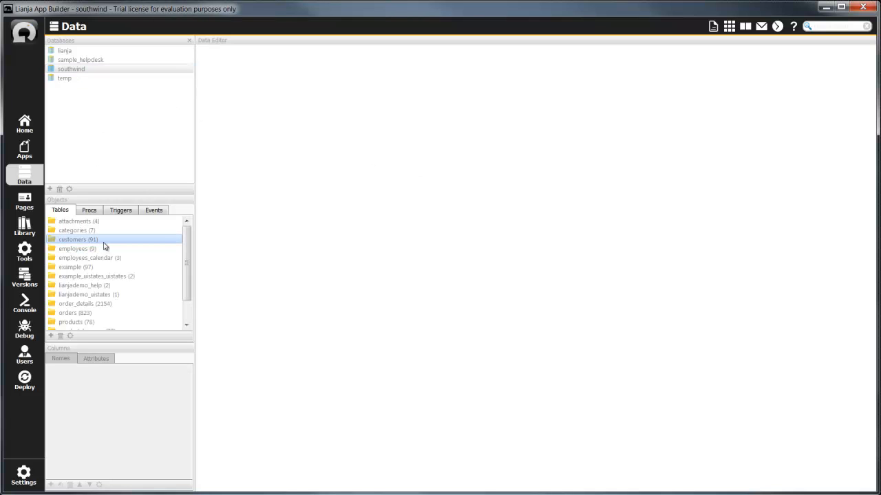
{"action": "left_click", "coordinate": [745, 27]}
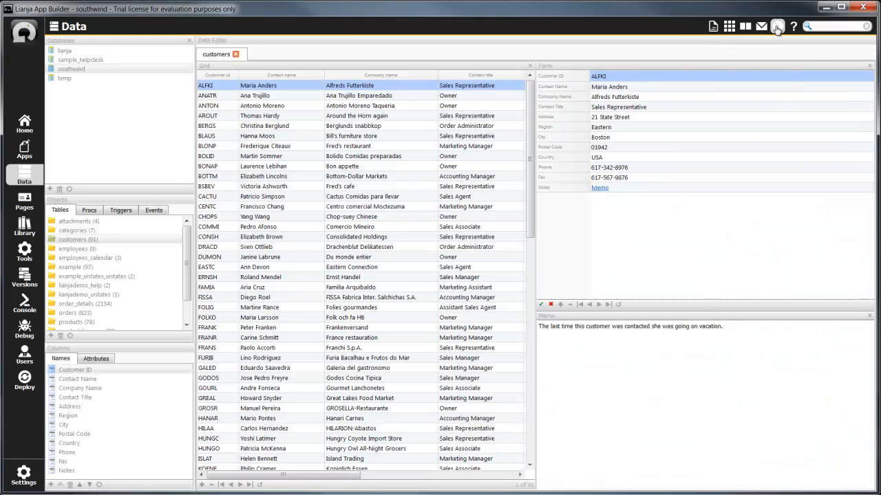
{"action": "left_click", "coordinate": [777, 28]}
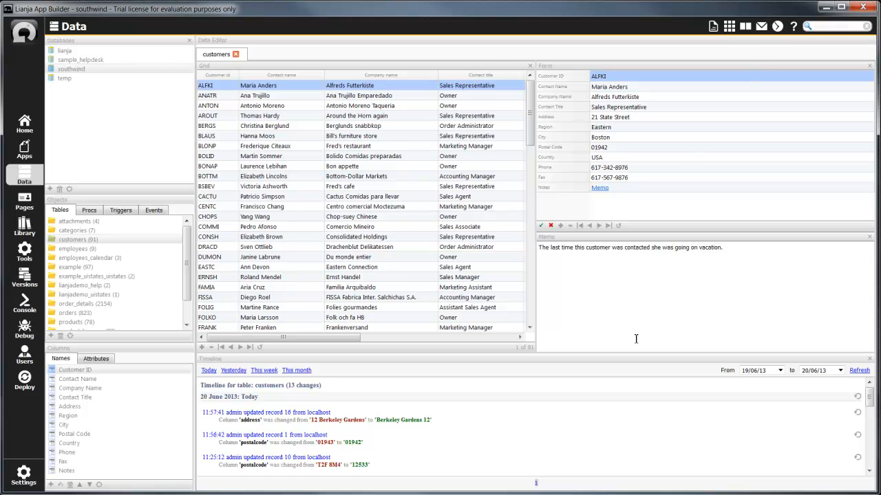
{"action": "left_click_drag", "start_coordinate": [635, 353], "coordinate": [635, 286]}
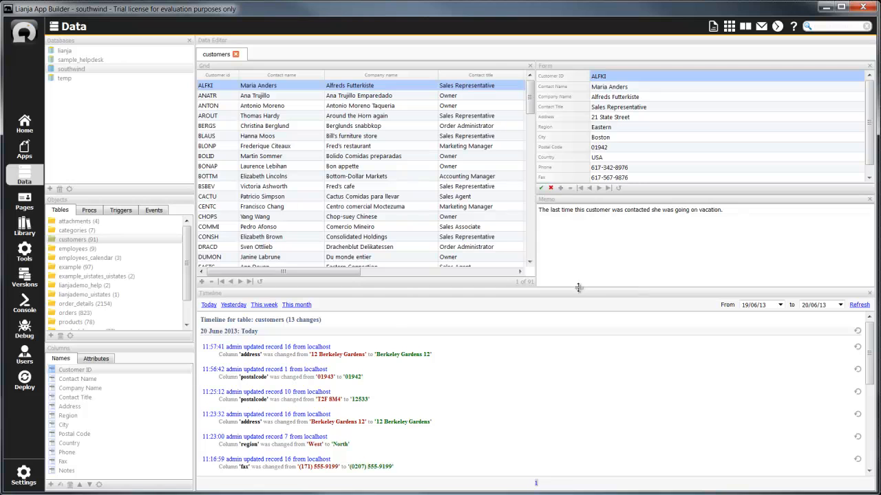
View records 16 and 10 from their timeline entries, and undo record 10's 11:25:12 postal code change.
{"action": "left_click", "coordinate": [317, 416]}
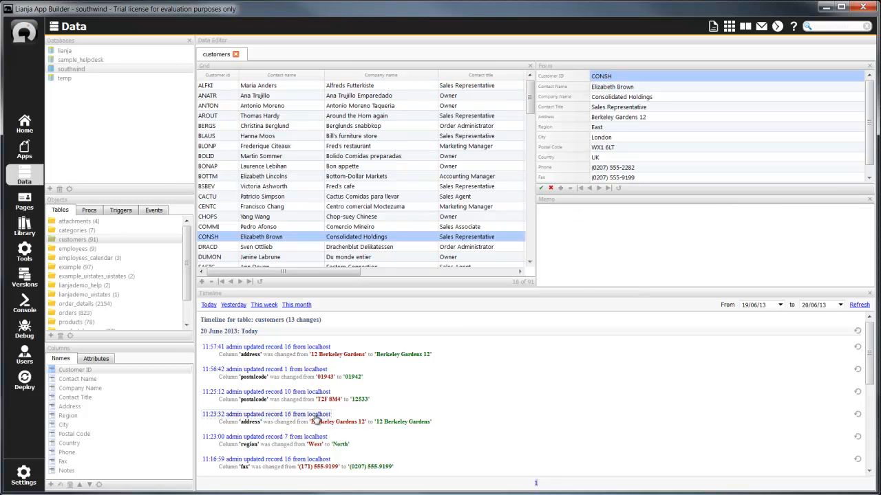
{"action": "left_click", "coordinate": [314, 392]}
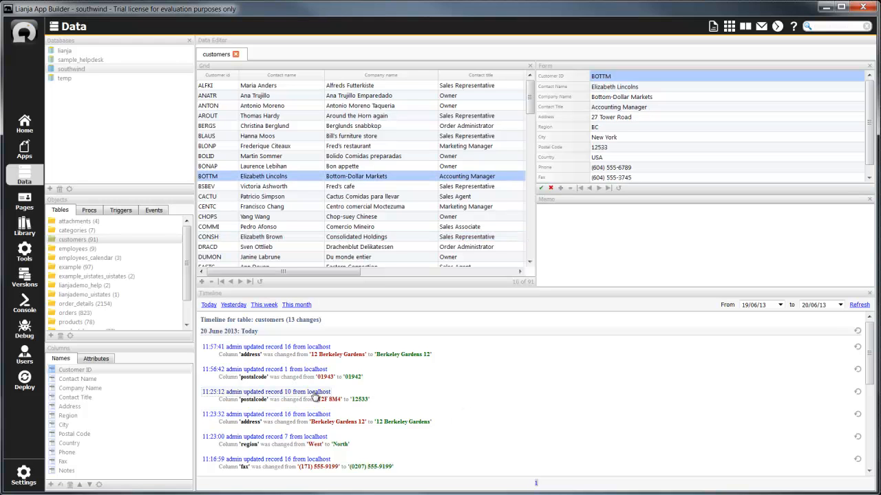
{"action": "left_click", "coordinate": [856, 393]}
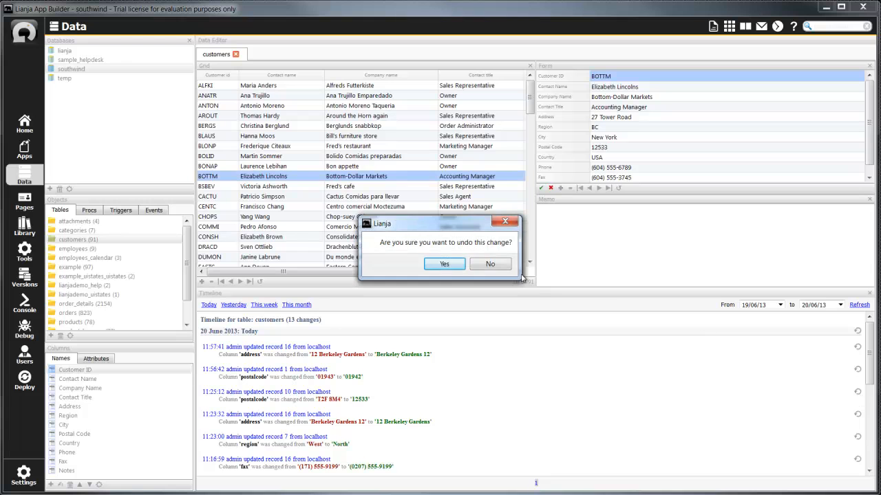
{"action": "left_click", "coordinate": [444, 265]}
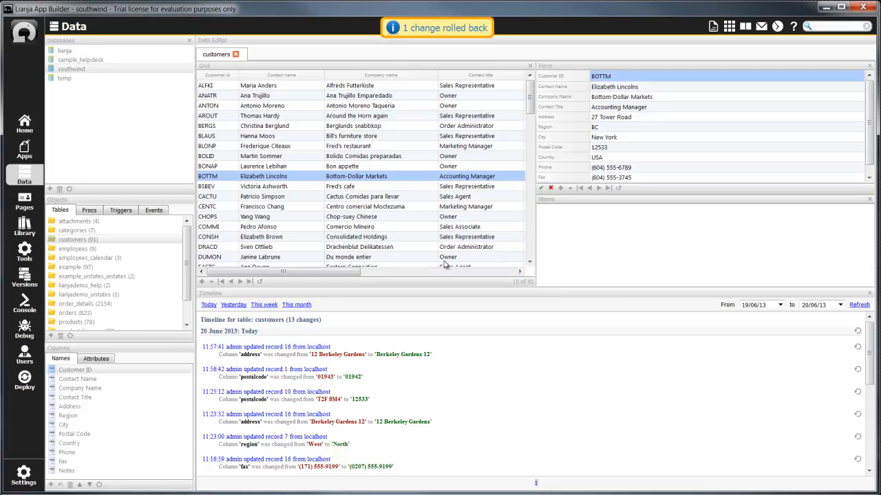
{"action": "left_click", "coordinate": [618, 189]}
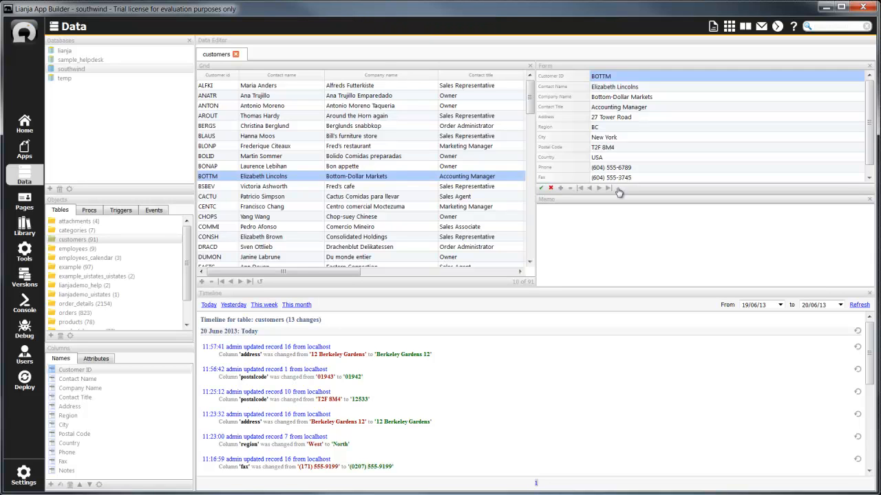
Set the Region of the Bottom-Dollar Markets record to 12533 and refresh the customers timeline.
{"action": "left_click", "coordinate": [605, 127]}
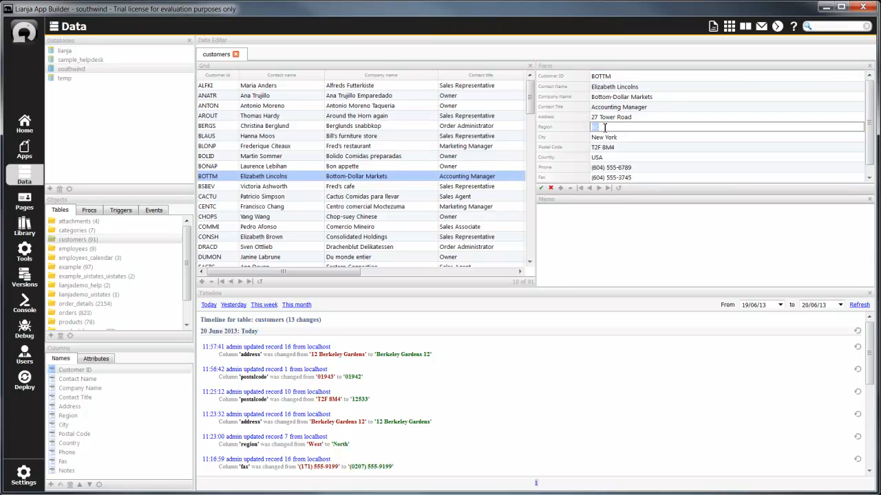
{"action": "type", "text": "12533"}
{"action": "key", "text": "Return"}
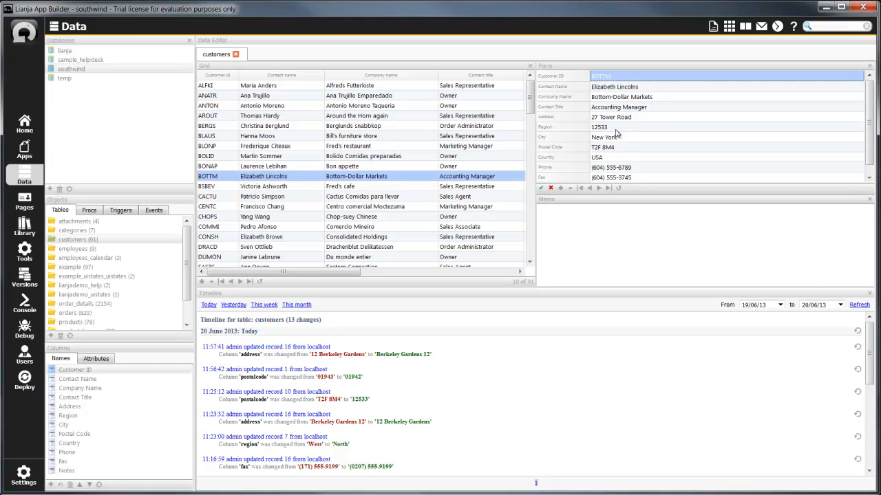
{"action": "left_click", "coordinate": [857, 305]}
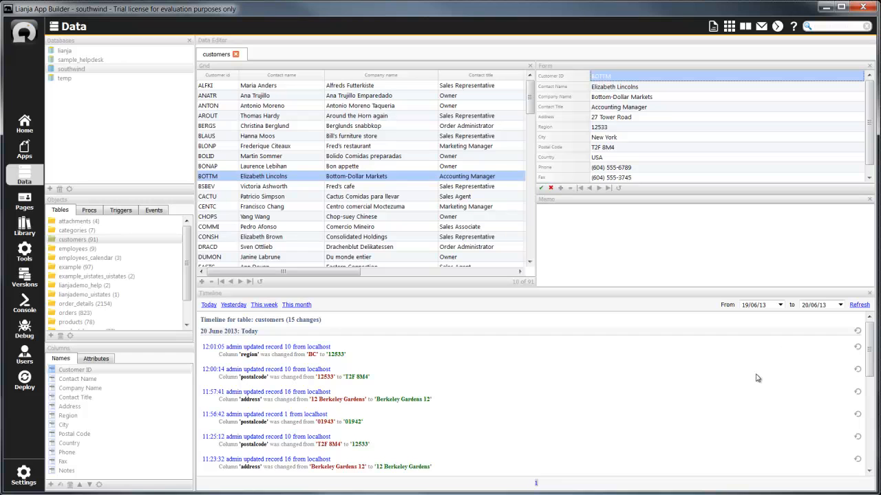
Run the command "list timeline" in the Console workspace.
{"action": "left_click", "coordinate": [17, 303]}
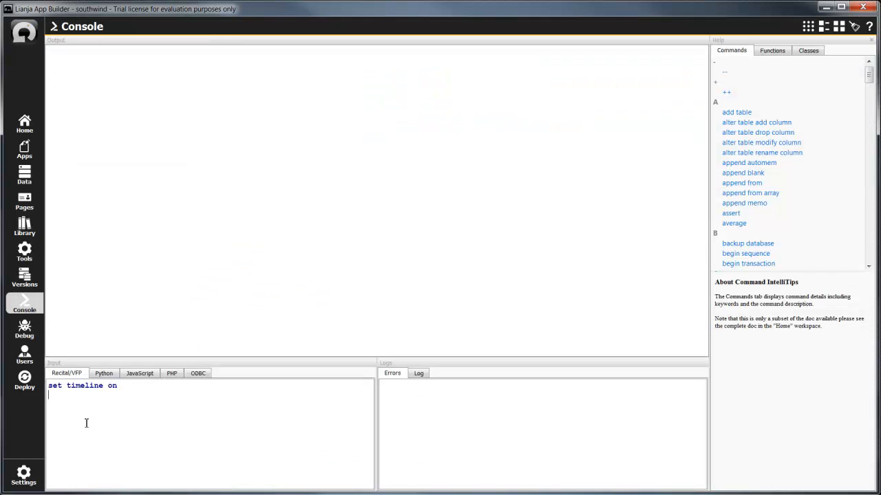
{"action": "type", "text": "list timeline"}
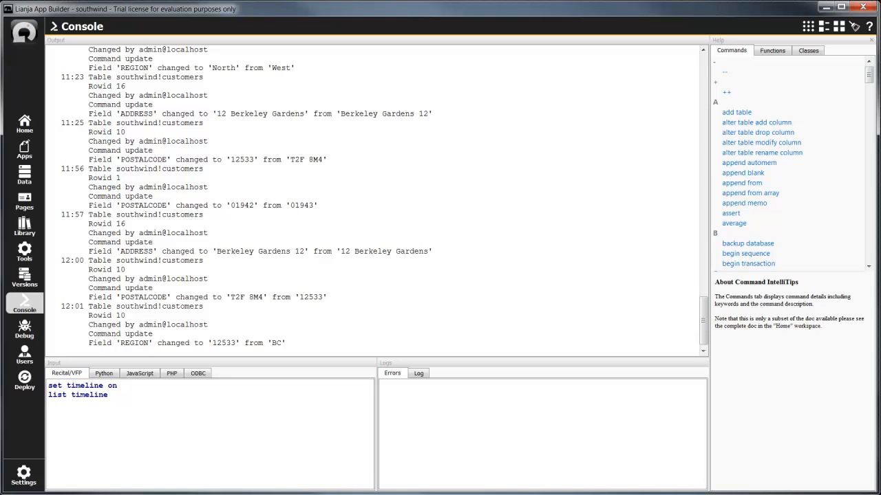
Run "list timeline range '20130613', dtos(date())", and run it again with the condition for database = "southwind" and table = "customers".
{"action": "type", "text": "list timeline range '20130613', dtos(date())"}
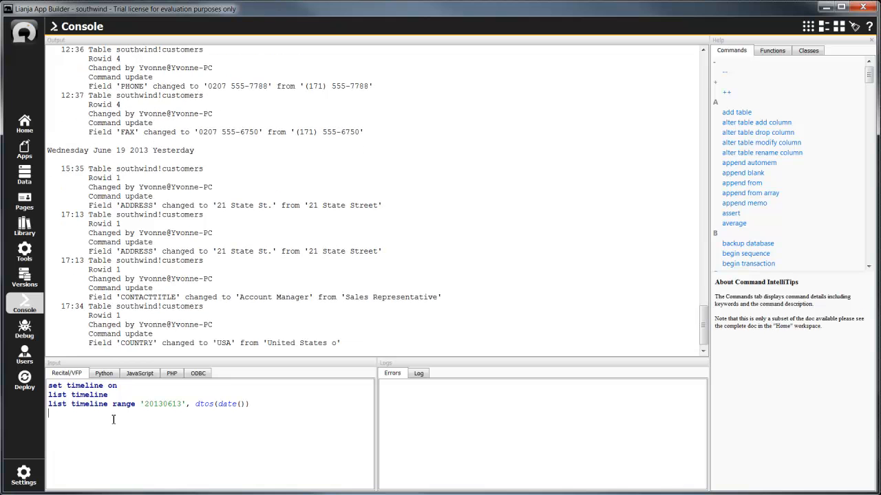
{"action": "type", "text": "list timeline range '20130613', dtos(date()) for database = \"southwind\" and table = \"customers\""}
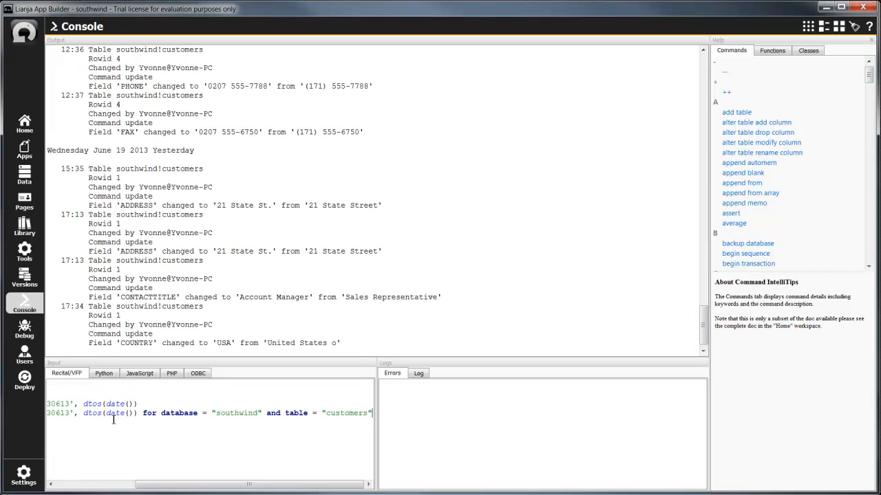
{"action": "key", "text": "Return"}
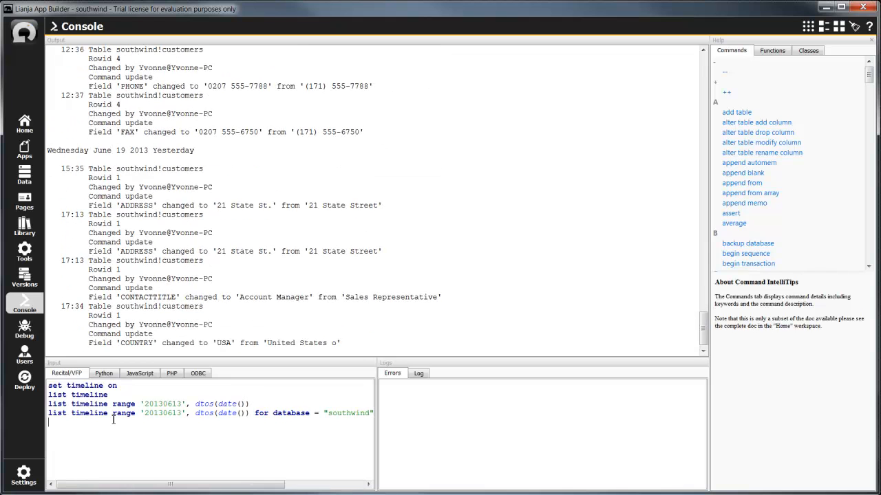